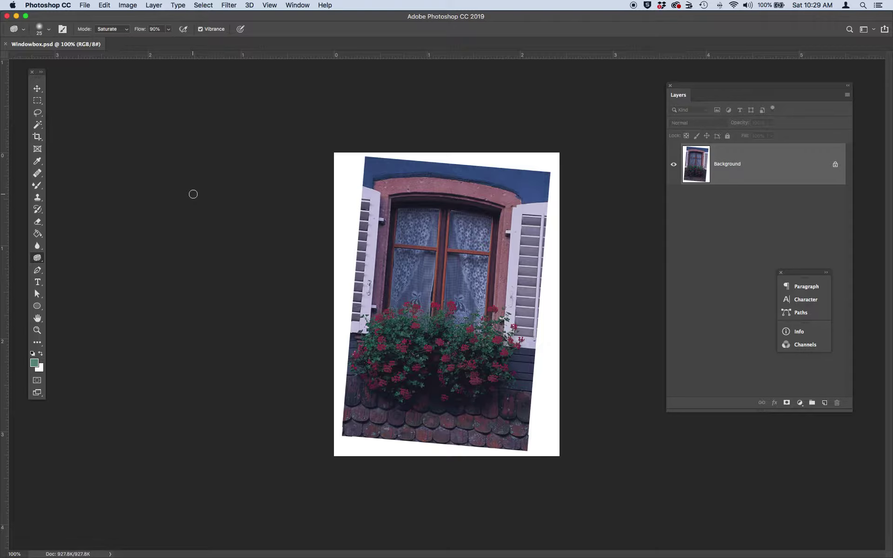
# Step: Measure the tilt along the photo's top edge with the Ruler tool and straighten the layer
pyautogui.click(37, 89)
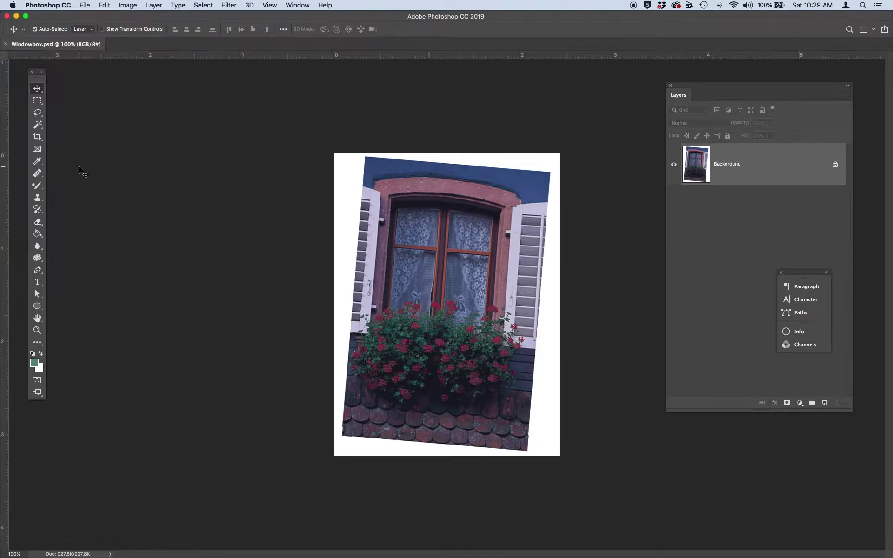
pyautogui.click(41, 163)
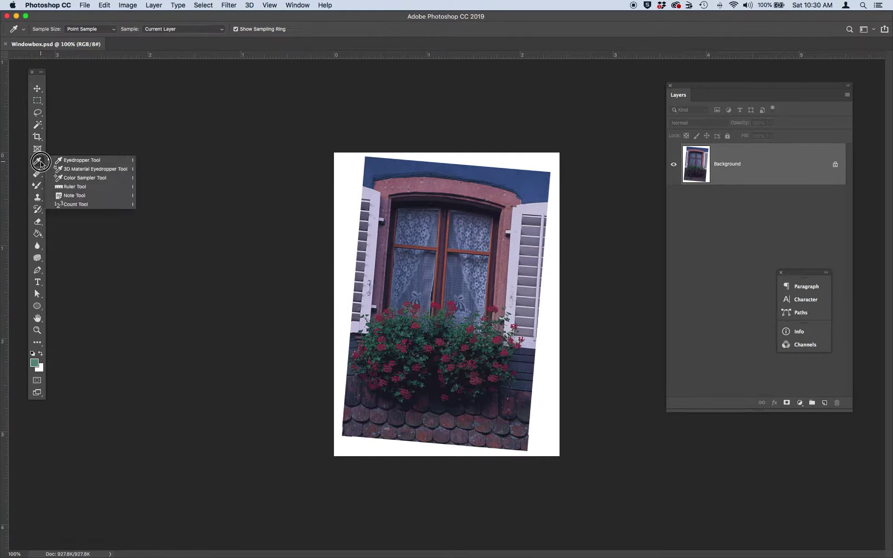
pyautogui.click(69, 187)
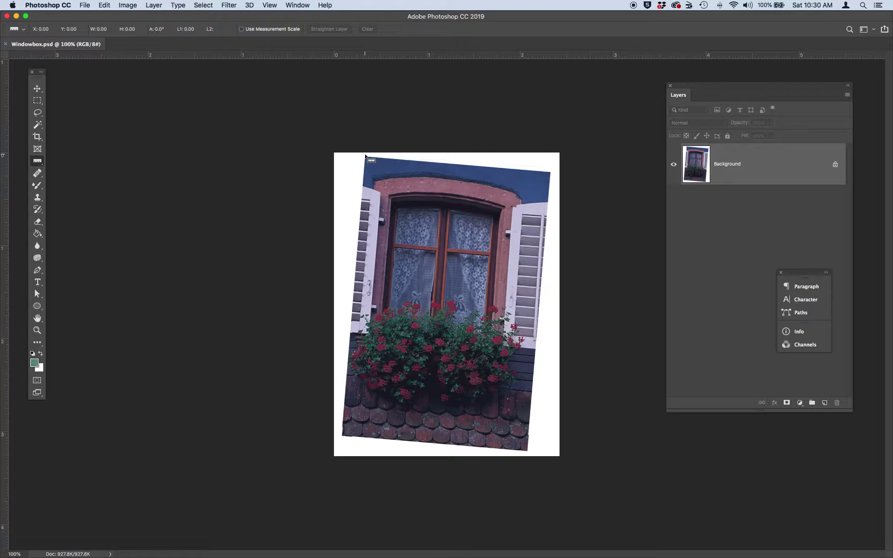
pyautogui.moveTo(365, 155); pyautogui.dragTo(549, 171)
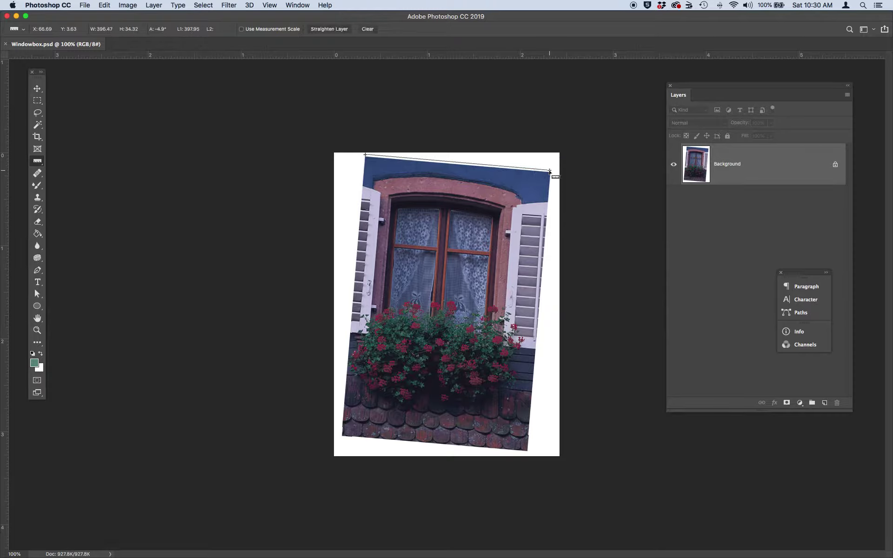
pyautogui.click(333, 29)
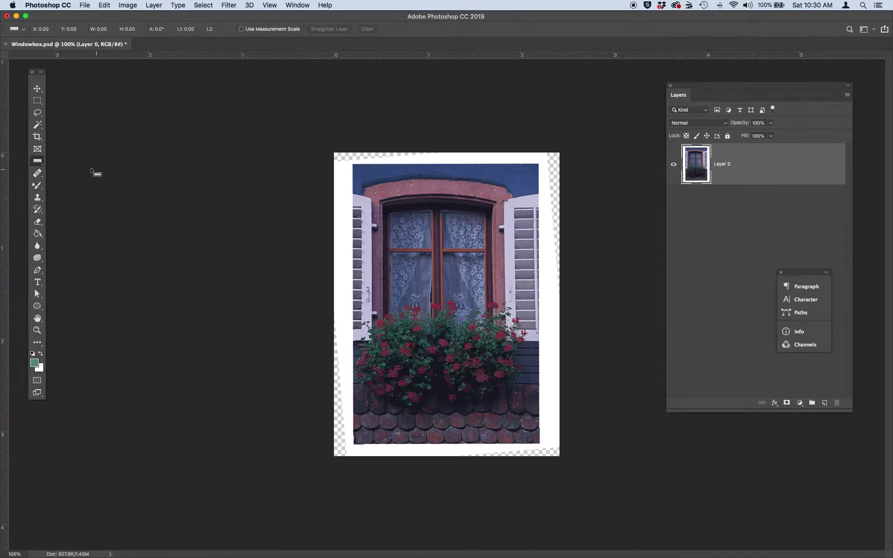
# Step: Set the Crop tool to W x H x Resolution: 2 in × 3 in at 200 px/in
pyautogui.click(37, 140)
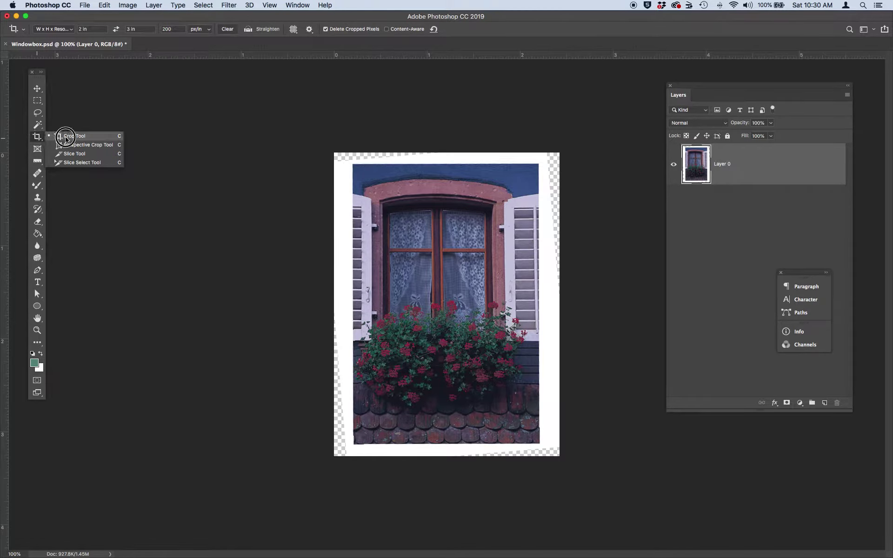
pyautogui.click(66, 137)
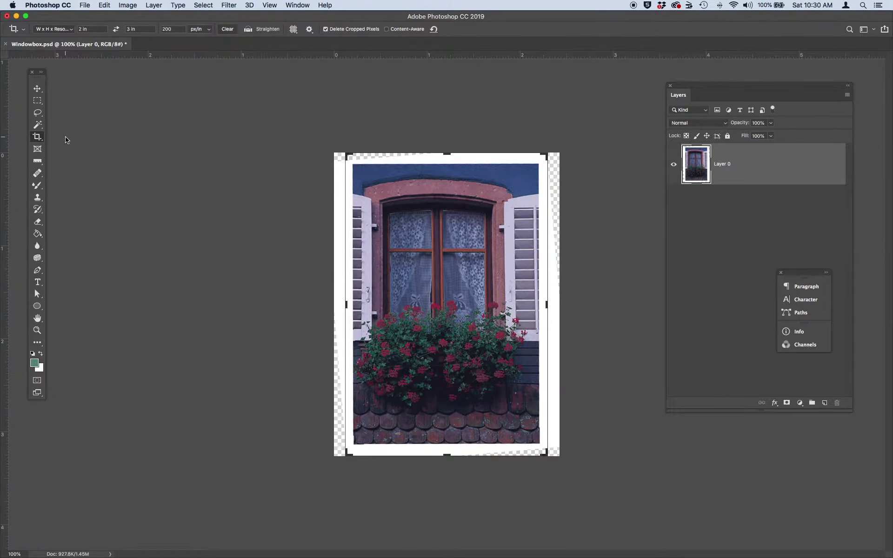
pyautogui.click(70, 30)
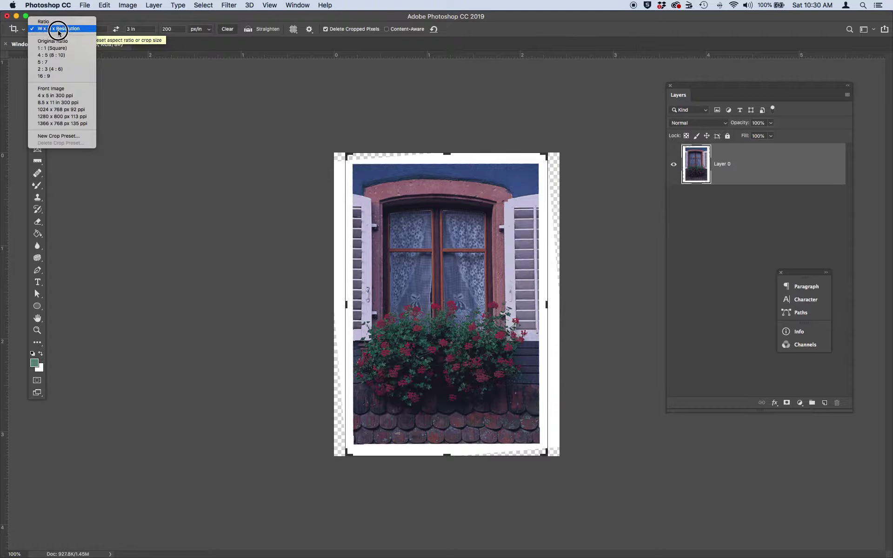
pyautogui.click(58, 29)
pyautogui.click(89, 30)
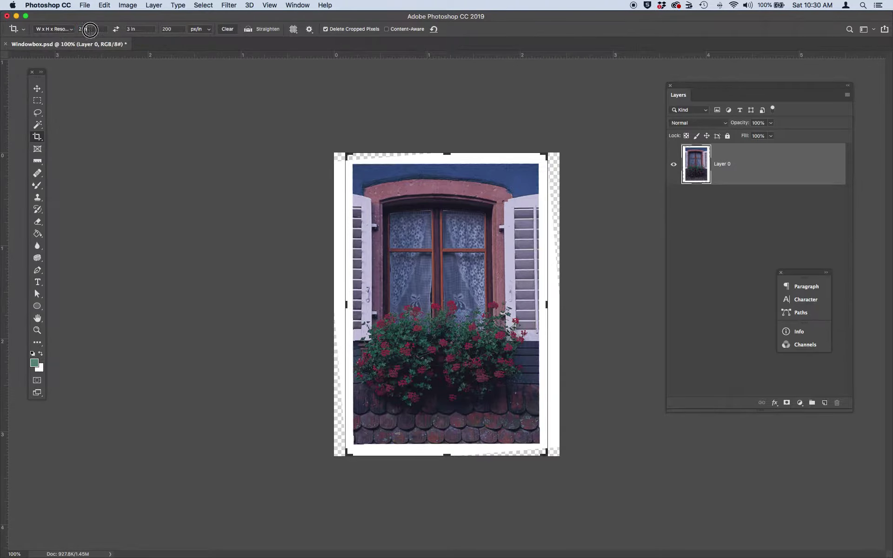
pyautogui.click(140, 29)
pyautogui.click(176, 28)
pyautogui.moveTo(176, 29); pyautogui.dragTo(161, 28)
# Step: Pull the crop edges inside the tilted white borders and commit the crop
pyautogui.moveTo(345, 306); pyautogui.dragTo(350, 305)
pyautogui.moveTo(447, 160); pyautogui.dragTo(446, 162)
pyautogui.moveTo(541, 305); pyautogui.dragTo(535, 305)
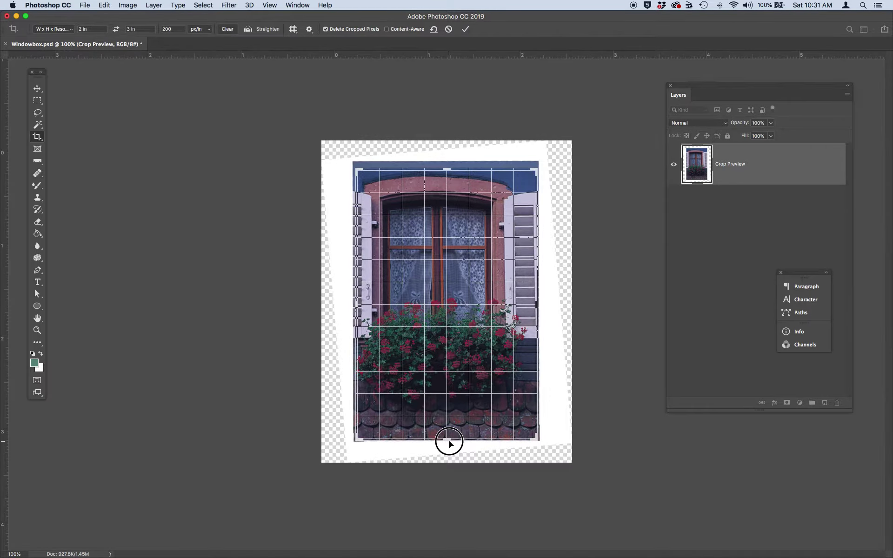
pyautogui.moveTo(450, 444); pyautogui.dragTo(450, 444)
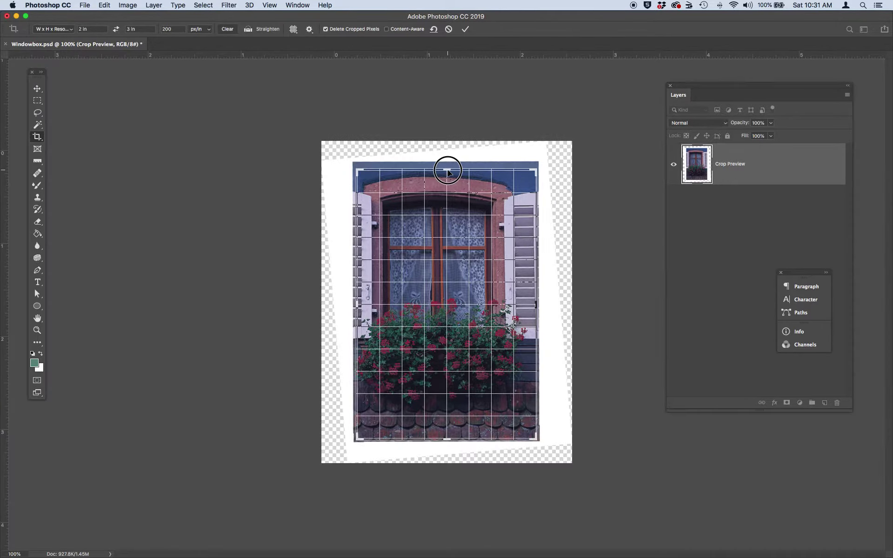
pyautogui.moveTo(448, 171); pyautogui.dragTo(450, 171)
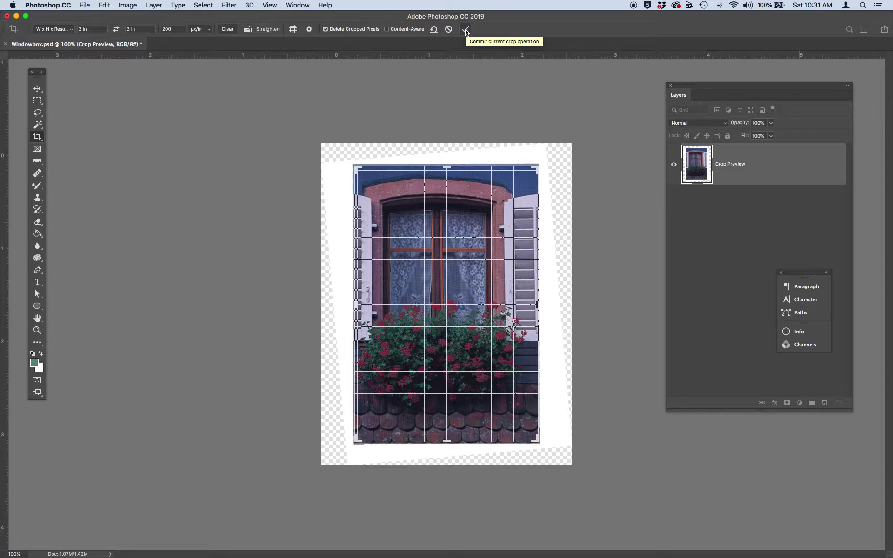
pyautogui.click(465, 30)
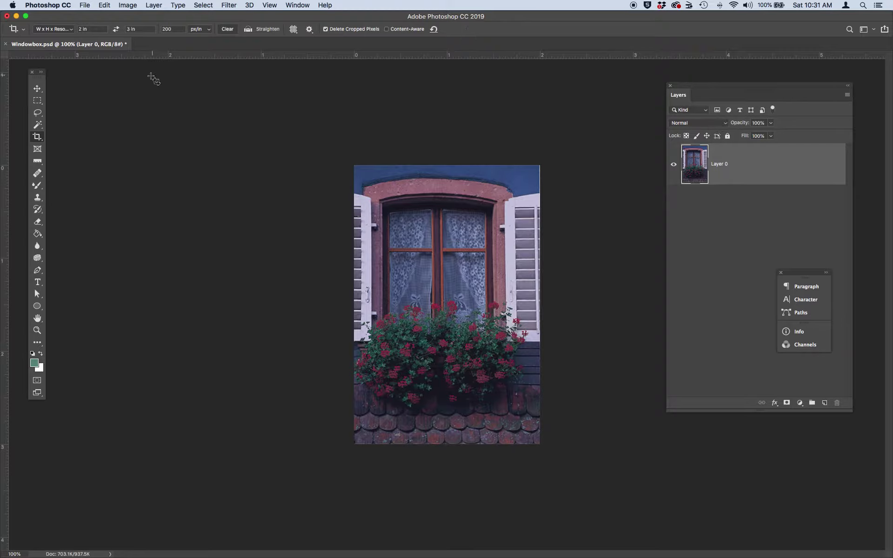
pyautogui.click(126, 4)
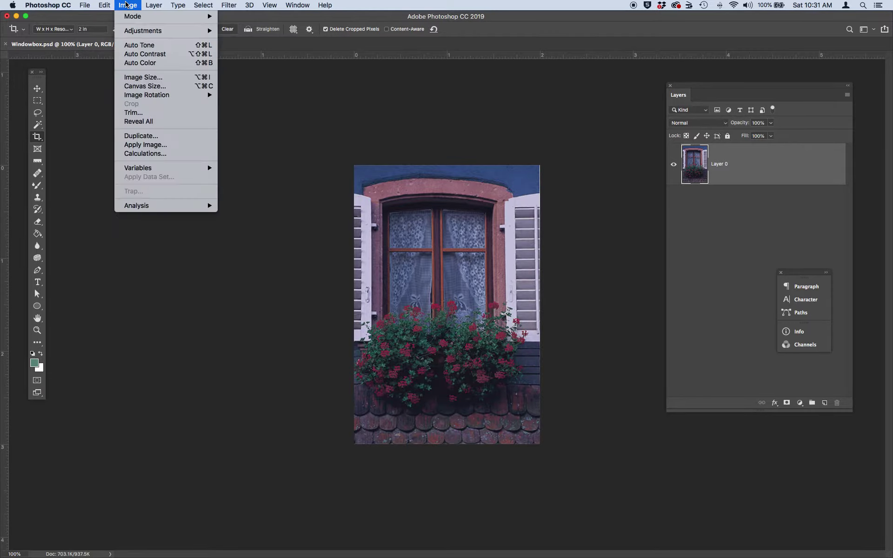
pyautogui.click(138, 77)
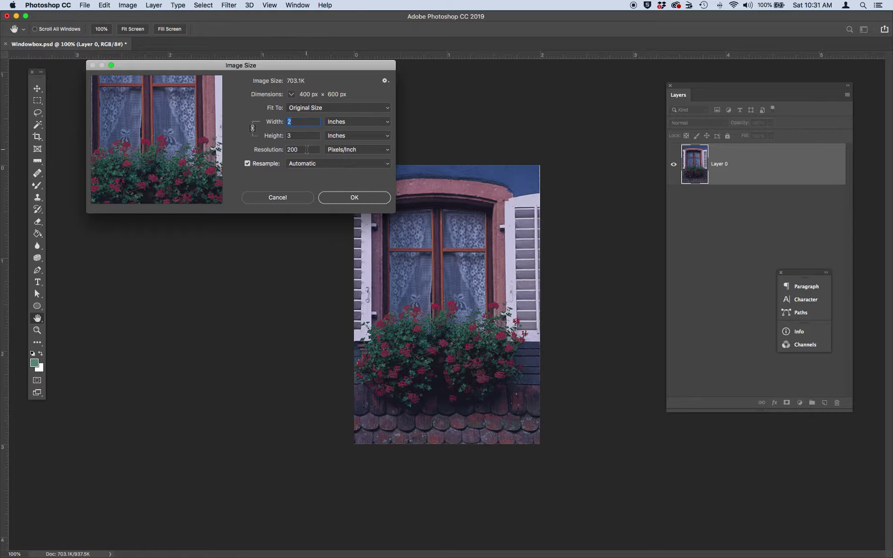
pyautogui.click(358, 199)
pyautogui.press('c')
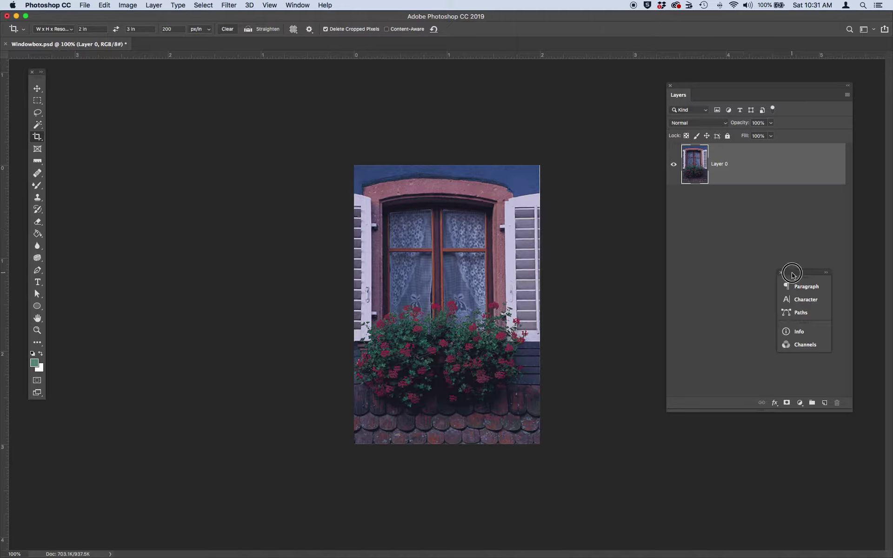
# Step: Move the floating panel group aside and rename Layer 0 to 'Original'
pyautogui.moveTo(792, 276); pyautogui.dragTo(751, 453)
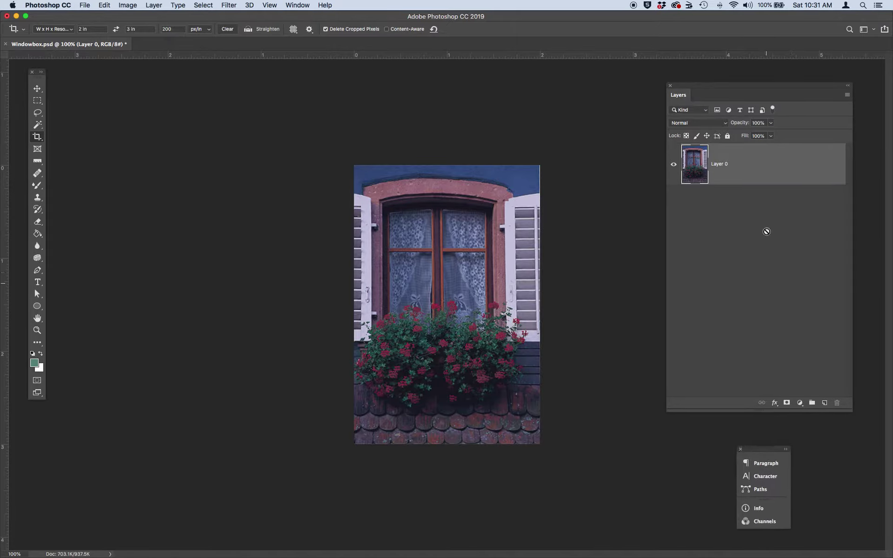
pyautogui.doubleClick(724, 166)
pyautogui.write('Original')
pyautogui.click(754, 164)
# Step: Duplicate the Original layer with Cmd+J and name the copy 'Color Corrected'
pyautogui.press('super+j')
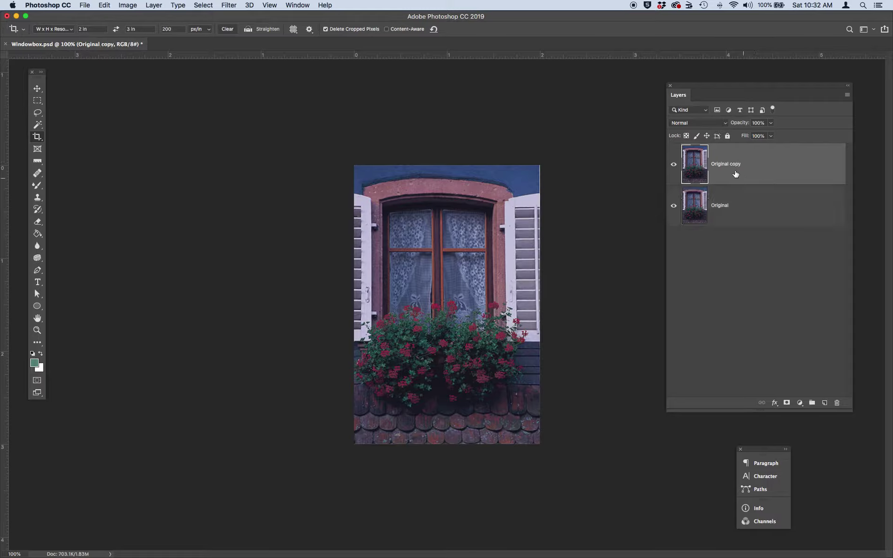
pyautogui.doubleClick(729, 164)
pyautogui.write('Color Corrected')
pyautogui.click(777, 170)
pyautogui.click(127, 5)
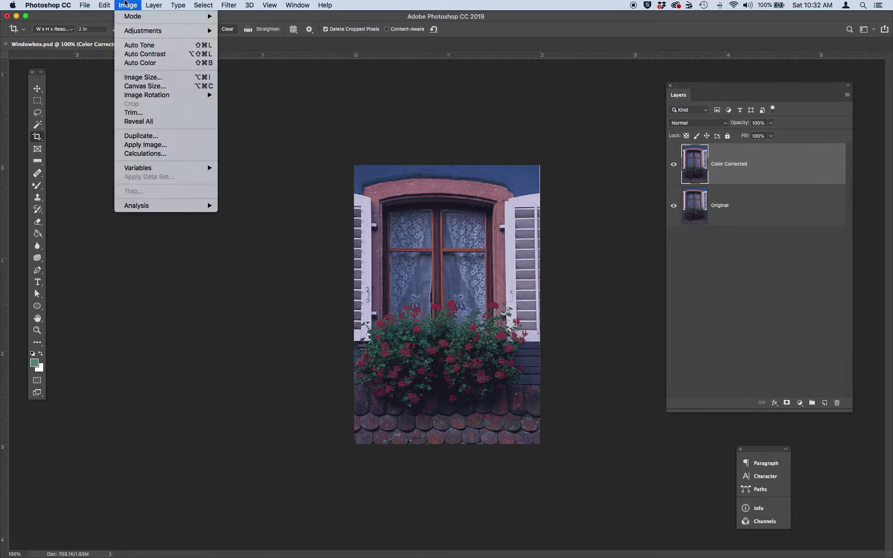
pyautogui.moveTo(131, 31)
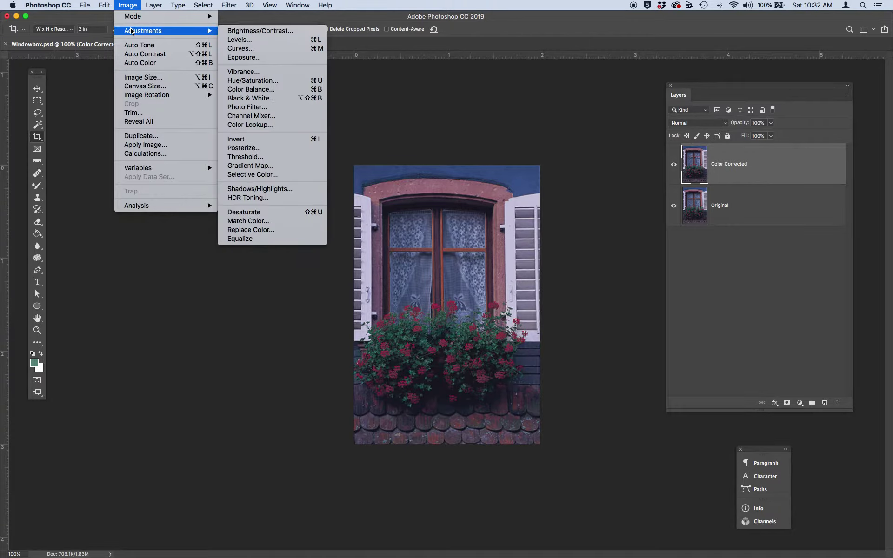
pyautogui.click(247, 39)
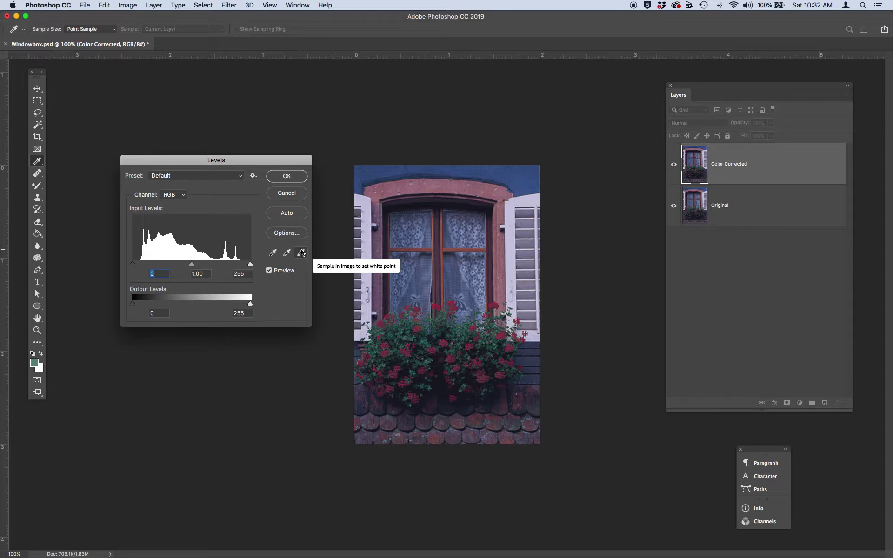
pyautogui.click(273, 256)
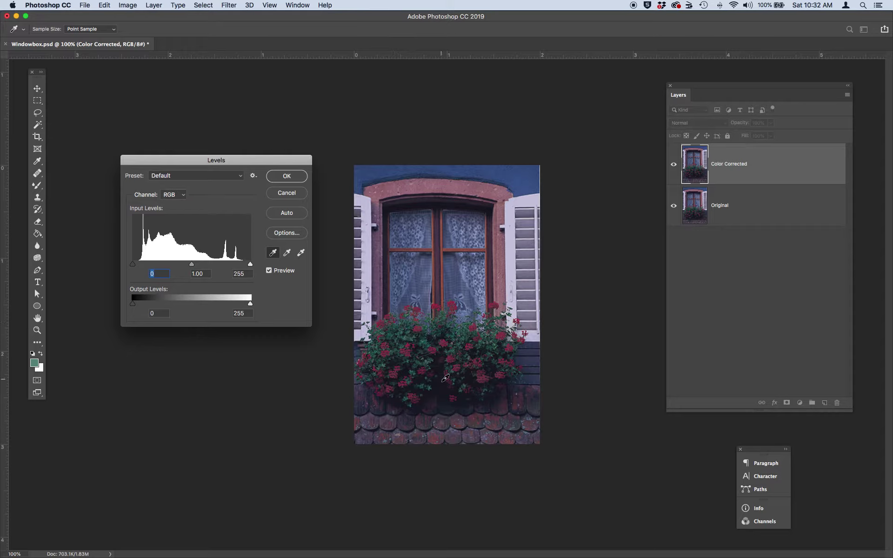
pyautogui.click(444, 379)
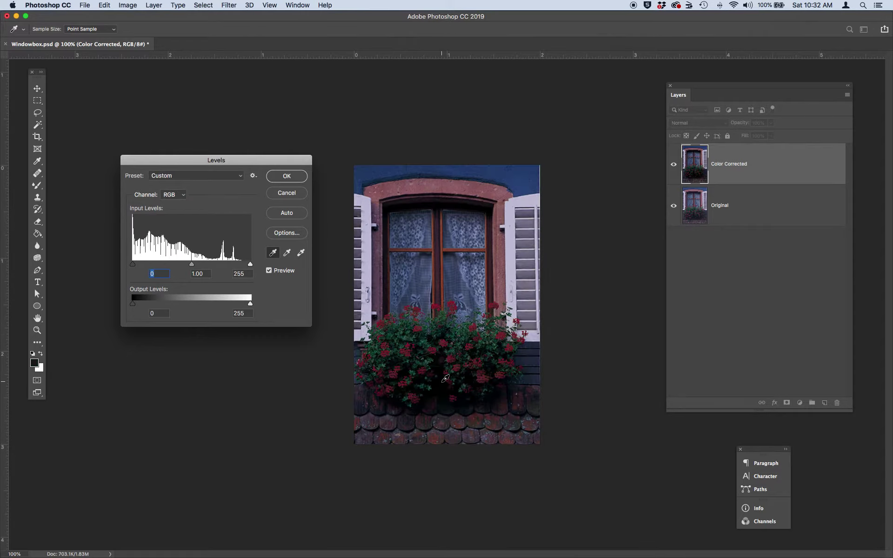
pyautogui.click(301, 253)
pyautogui.click(366, 257)
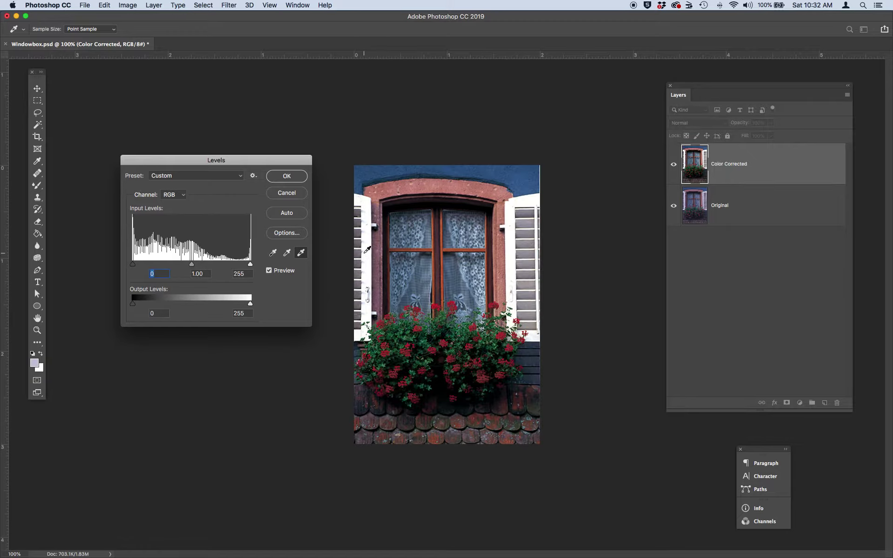
pyautogui.click(365, 253)
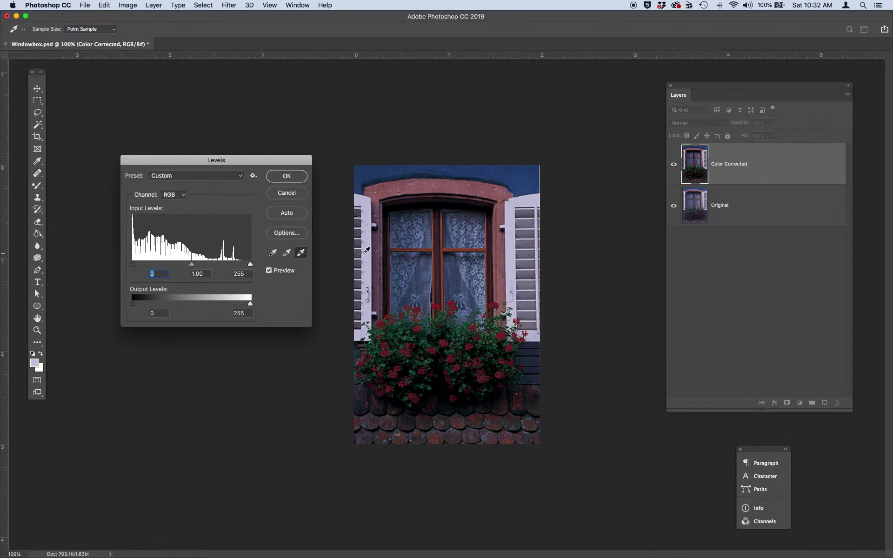
pyautogui.click(287, 193)
pyautogui.press('c')
# Step: In Levels, set the black input to 18, white to 232 and gamma to 1.3
pyautogui.click(127, 5)
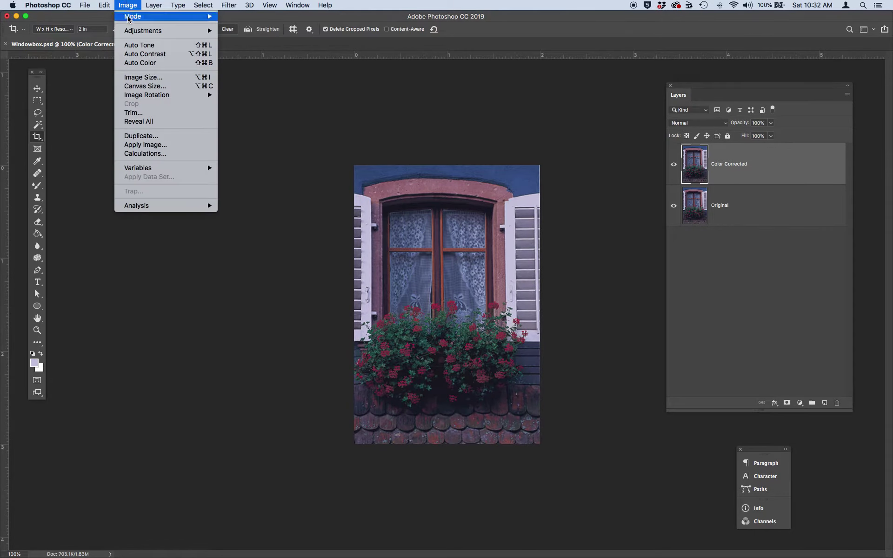
pyautogui.moveTo(135, 31)
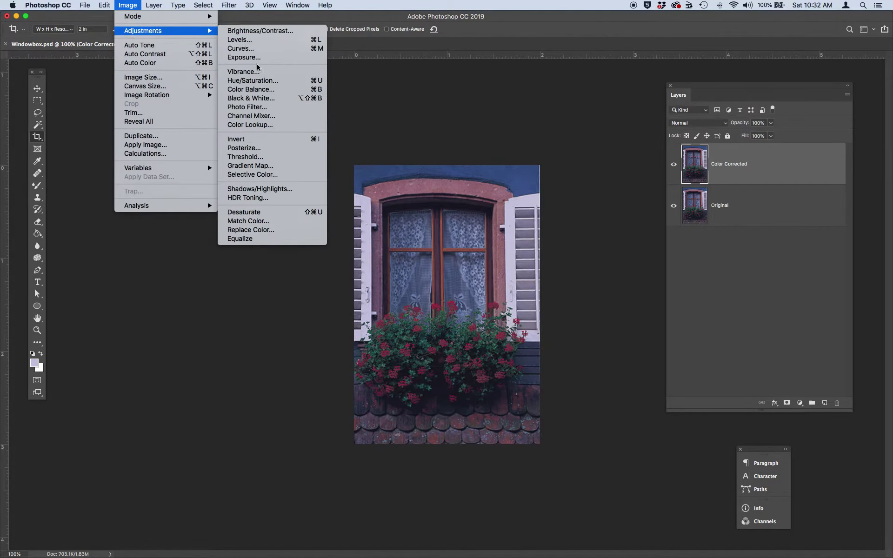
pyautogui.click(254, 39)
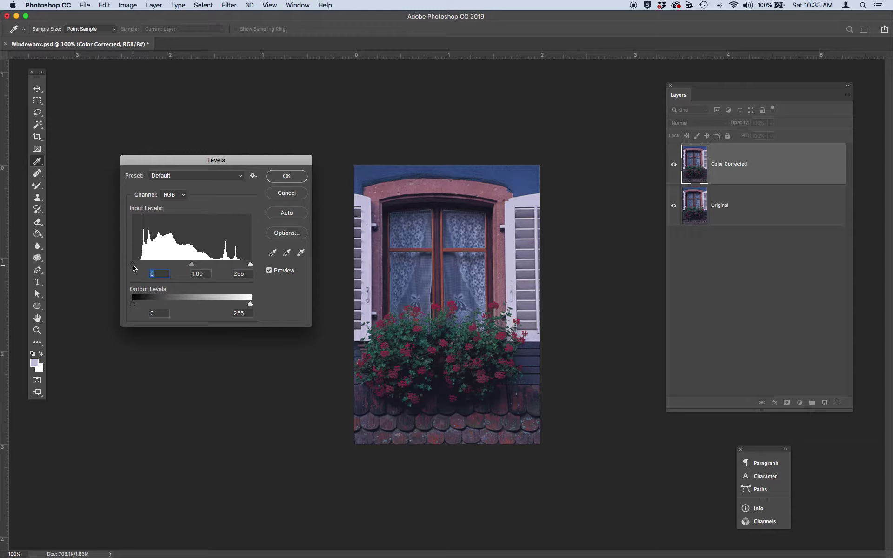
pyautogui.moveTo(134, 268); pyautogui.dragTo(143, 269)
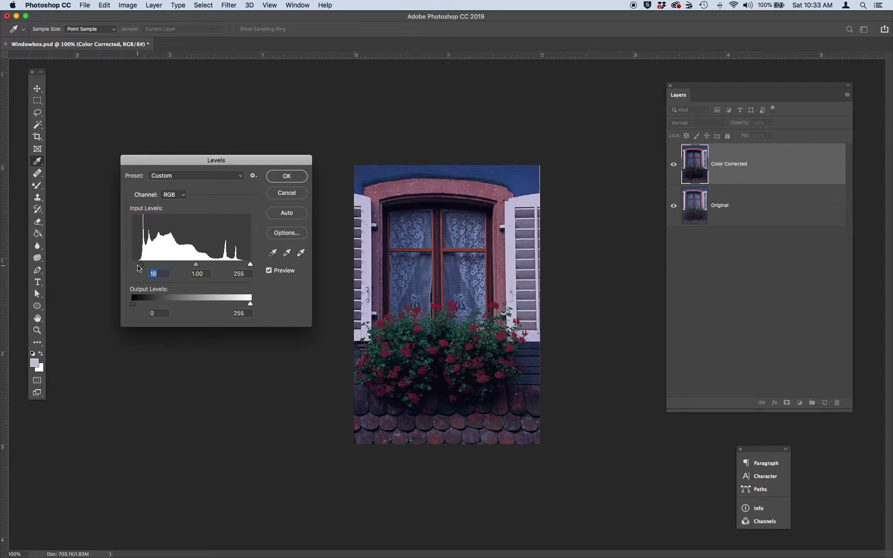
pyautogui.moveTo(196, 266); pyautogui.dragTo(186, 270)
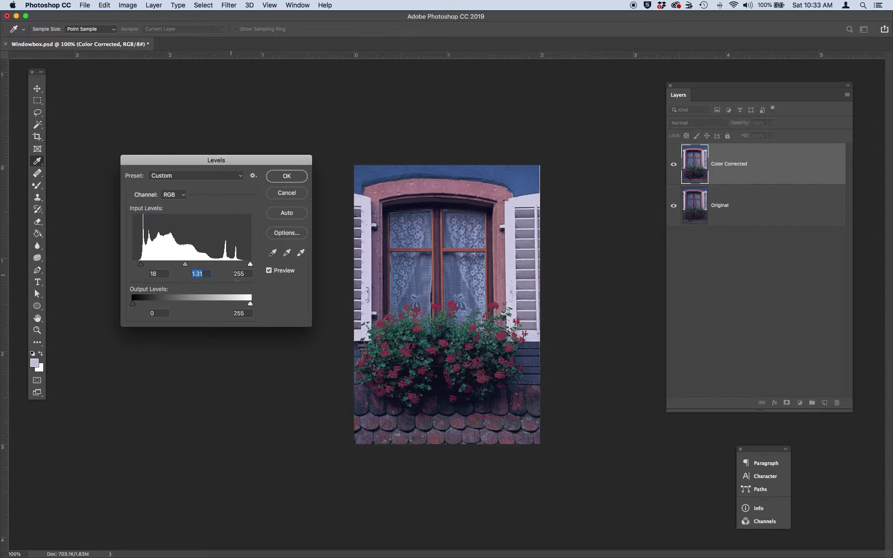
pyautogui.moveTo(250, 264); pyautogui.dragTo(241, 268)
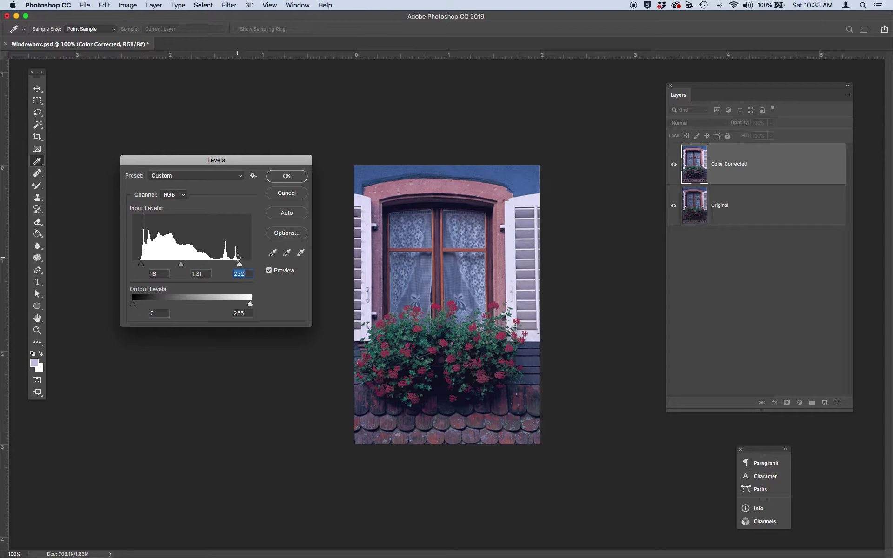
pyautogui.doubleClick(199, 275)
pyautogui.press('BackSpace')
pyautogui.write('1.3')
# Step: Confirm the Levels adjustment and apply Image > Auto Color to the Color Corrected layer
pyautogui.click(288, 177)
pyautogui.press('c')
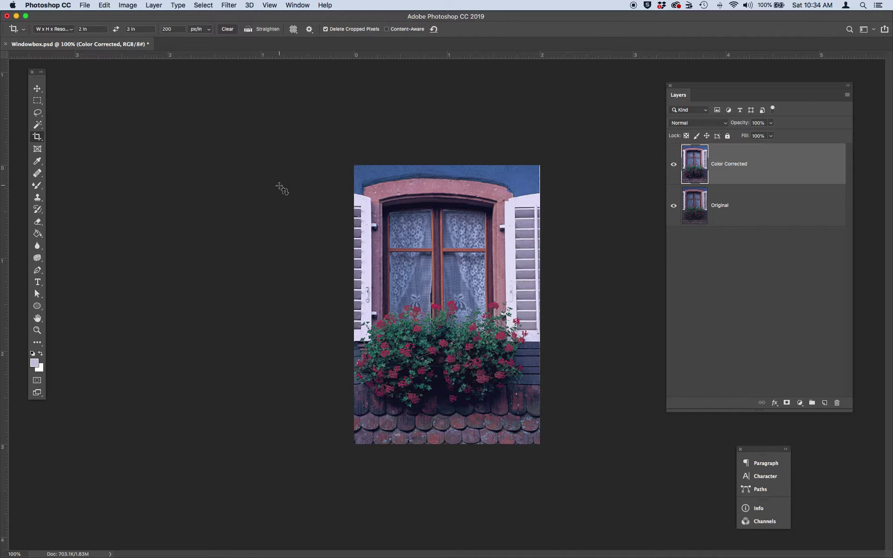
pyautogui.click(132, 5)
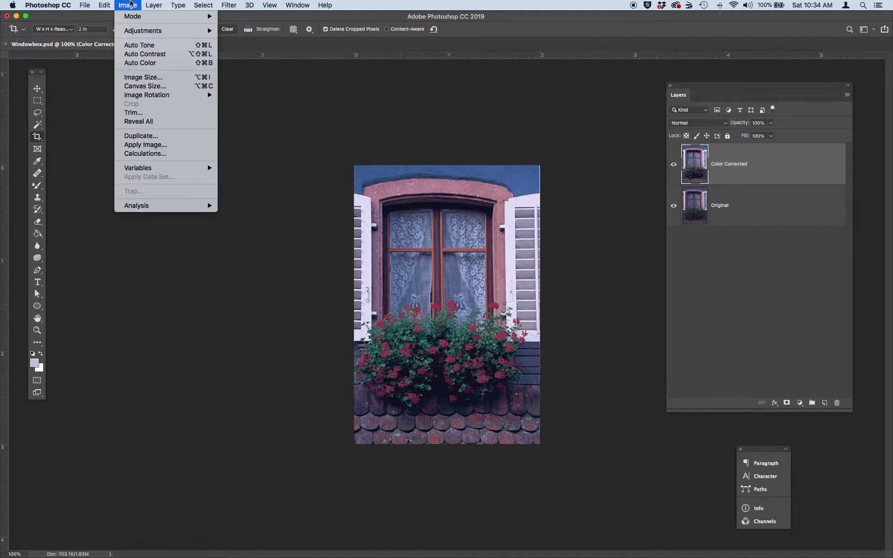
pyautogui.click(151, 64)
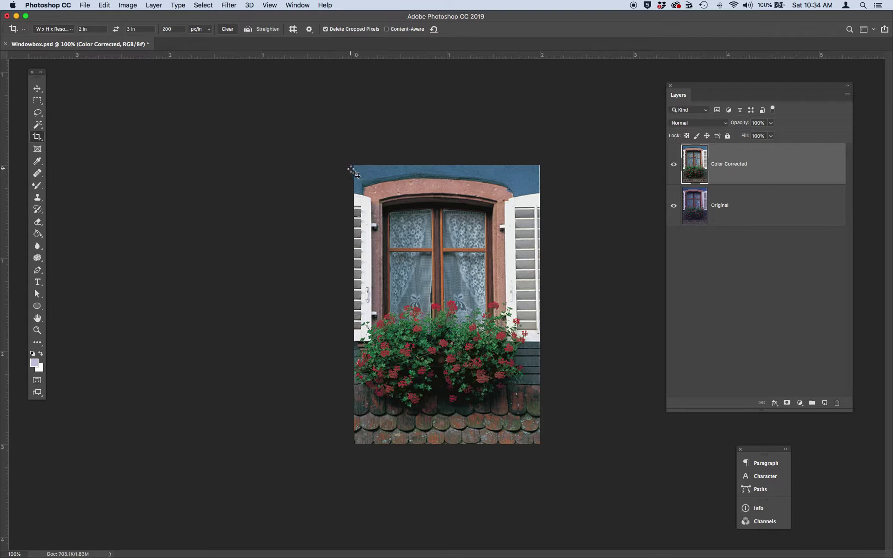
# Step: Select the blue wall strip across the top of the image with the Rectangular Marquee
pyautogui.click(39, 103)
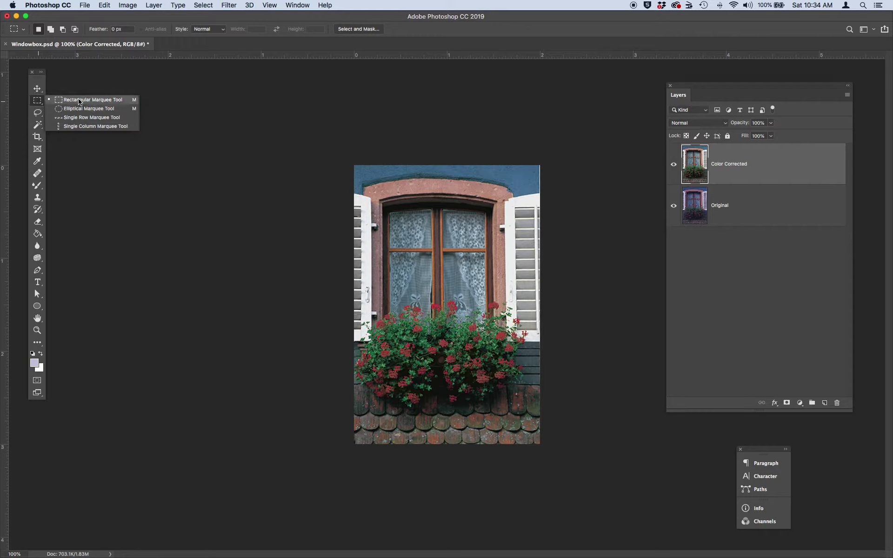
pyautogui.click(80, 102)
pyautogui.click(347, 154)
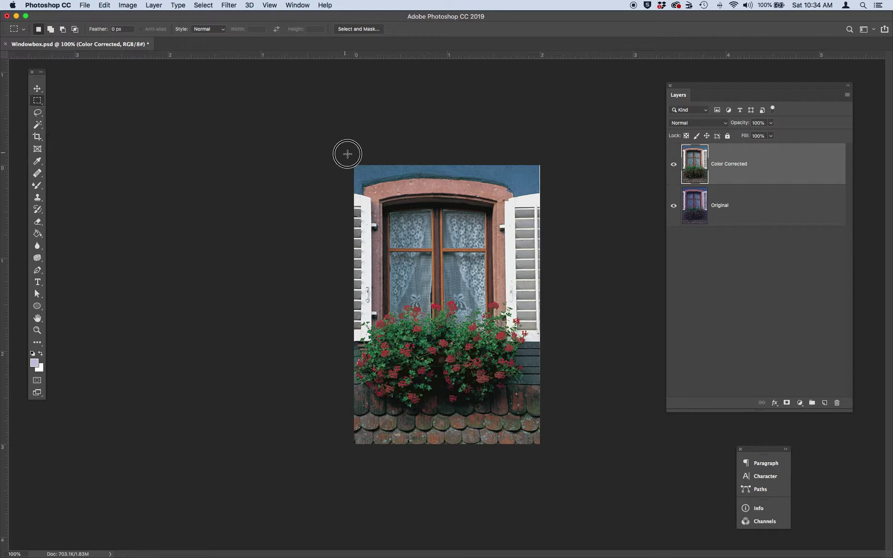
pyautogui.moveTo(347, 154); pyautogui.dragTo(537, 200)
# Step: Use Replace Color, sampling the blue wall, with Hue -40 and Saturation -45
pyautogui.click(126, 4)
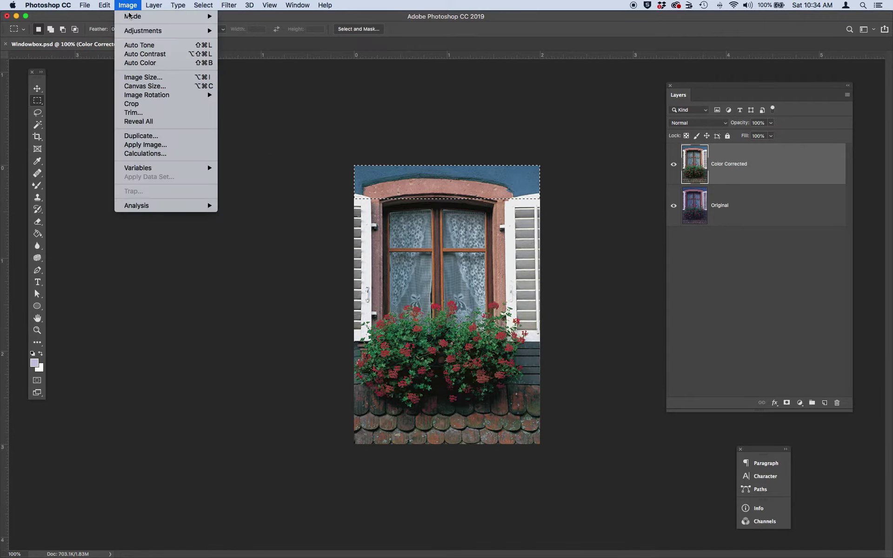
pyautogui.moveTo(134, 31)
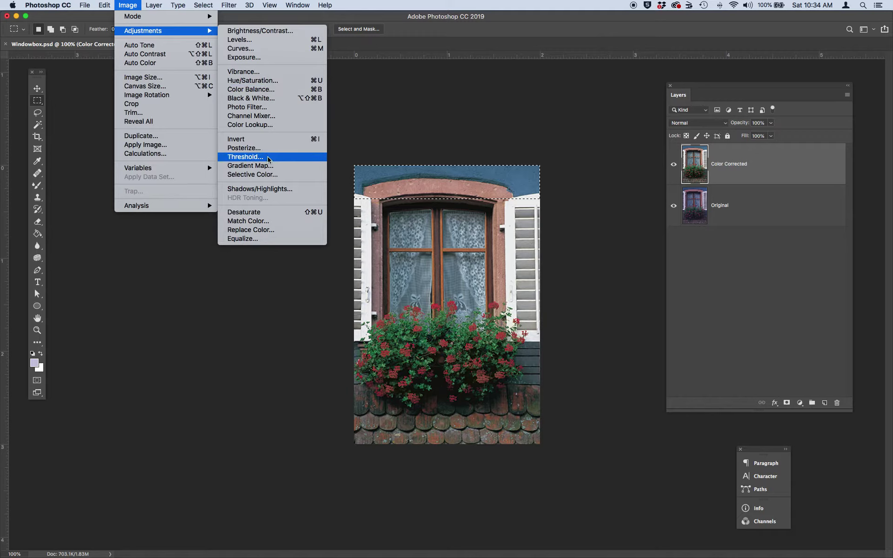
pyautogui.click(279, 229)
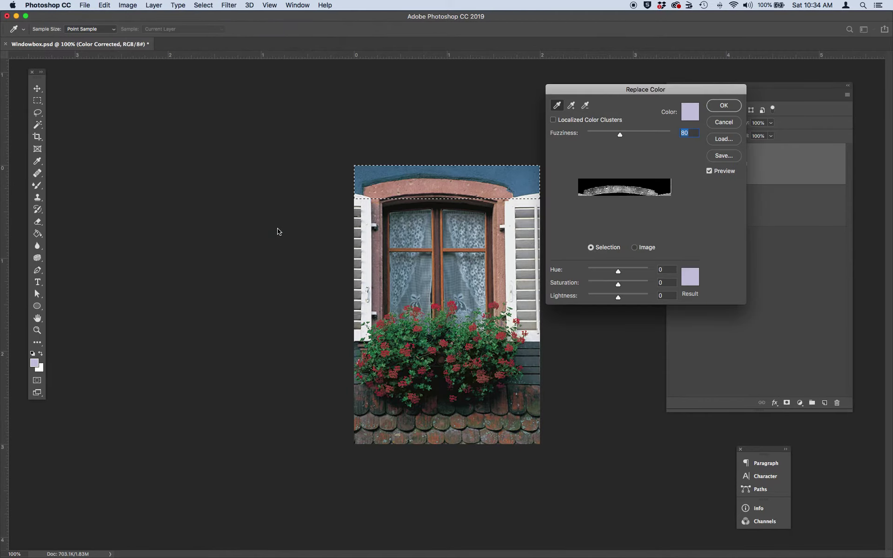
pyautogui.click(636, 249)
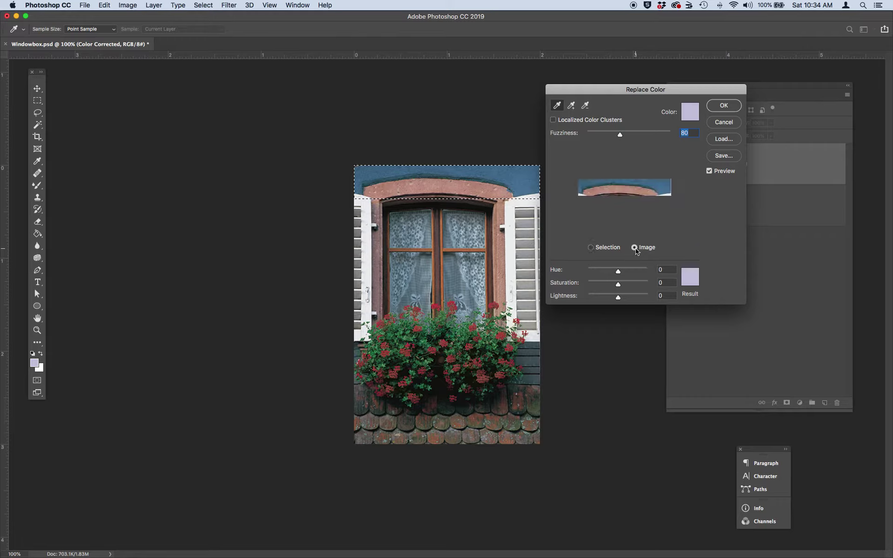
pyautogui.click(667, 179)
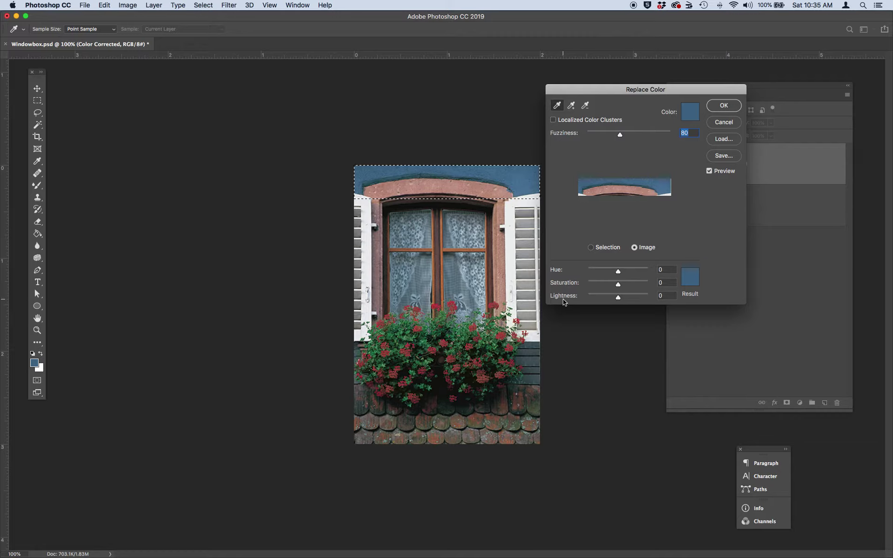
pyautogui.doubleClick(668, 269)
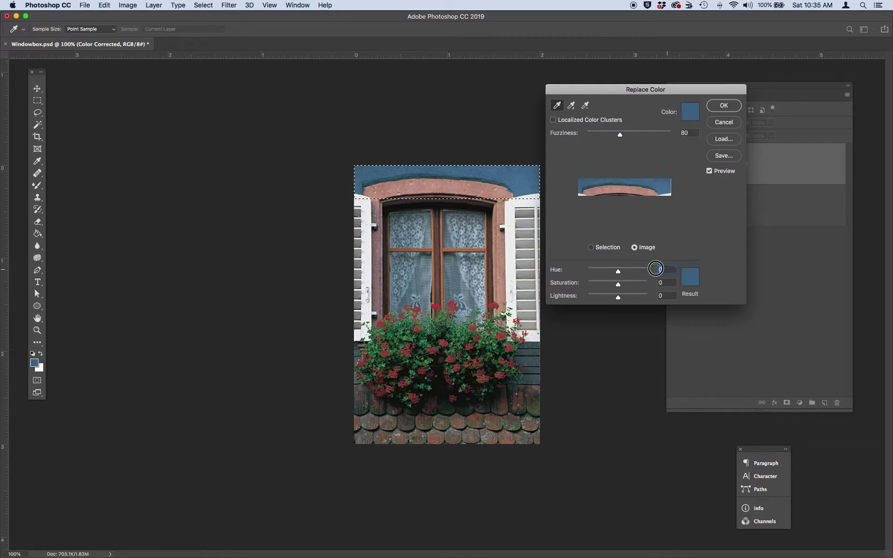
pyautogui.write('-40')
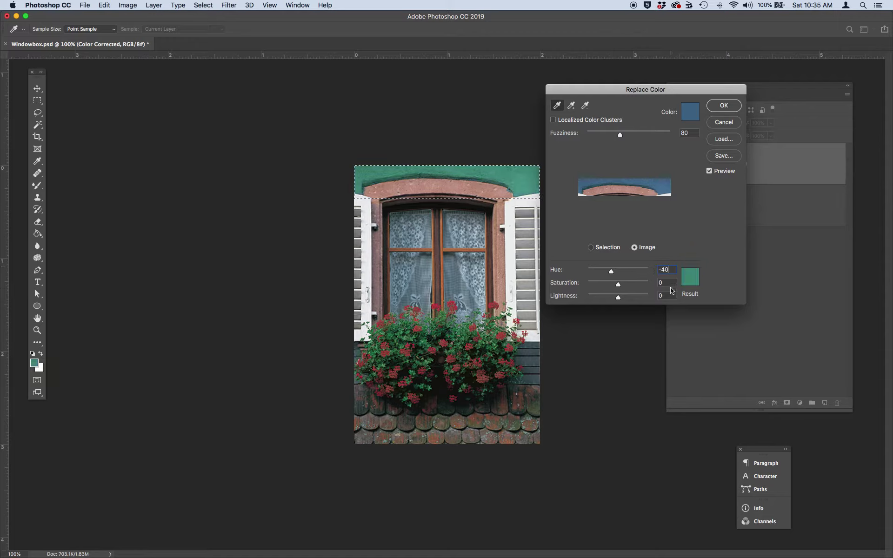
pyautogui.press('Tab')
pyautogui.write('-45')
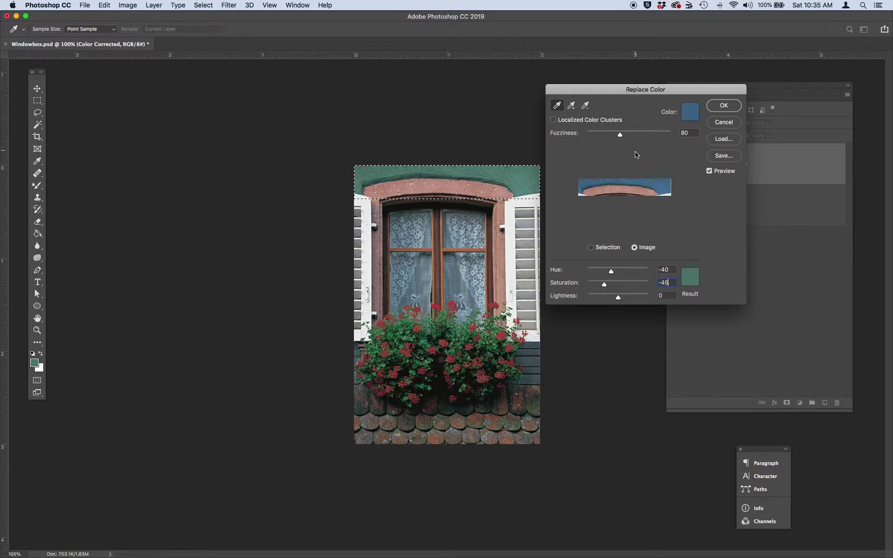
pyautogui.click(724, 106)
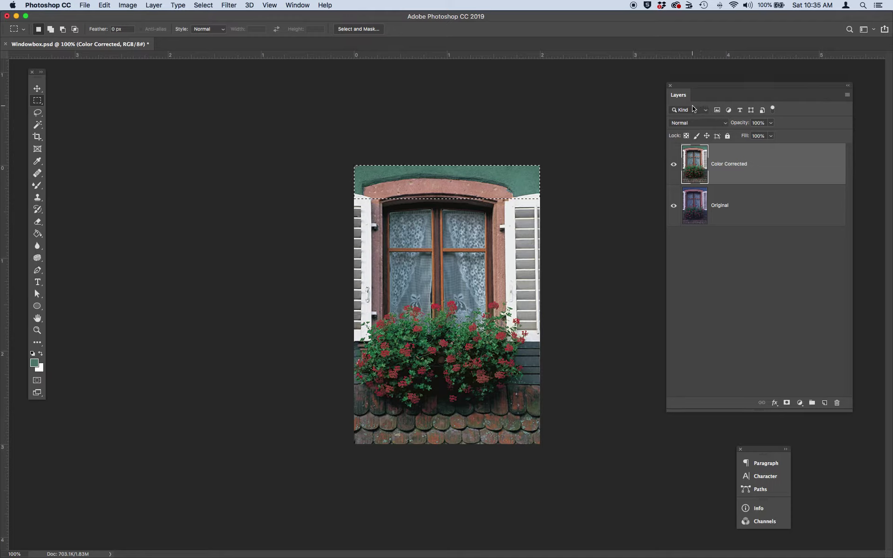
# Step: Deselect, then dodge the lace curtains with Range Highlights at 15% exposure
pyautogui.press('super+d')
pyautogui.click(37, 257)
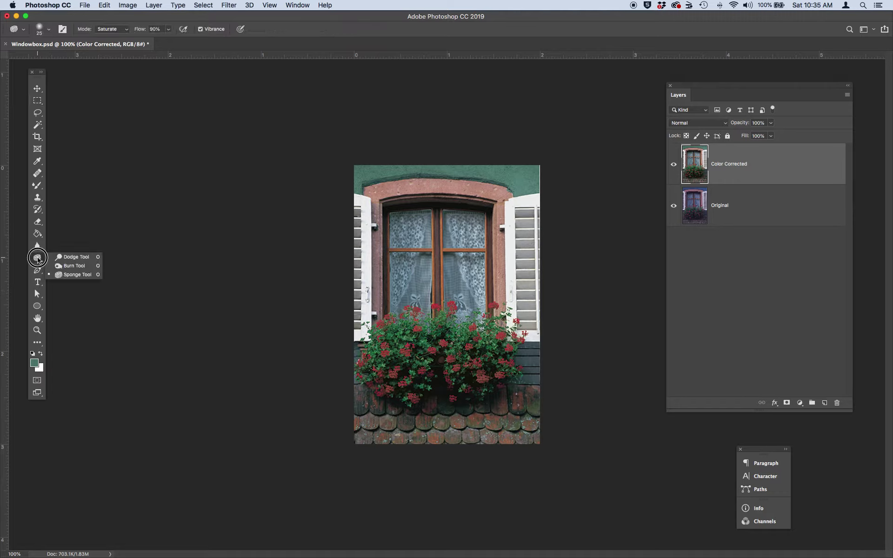
pyautogui.click(70, 257)
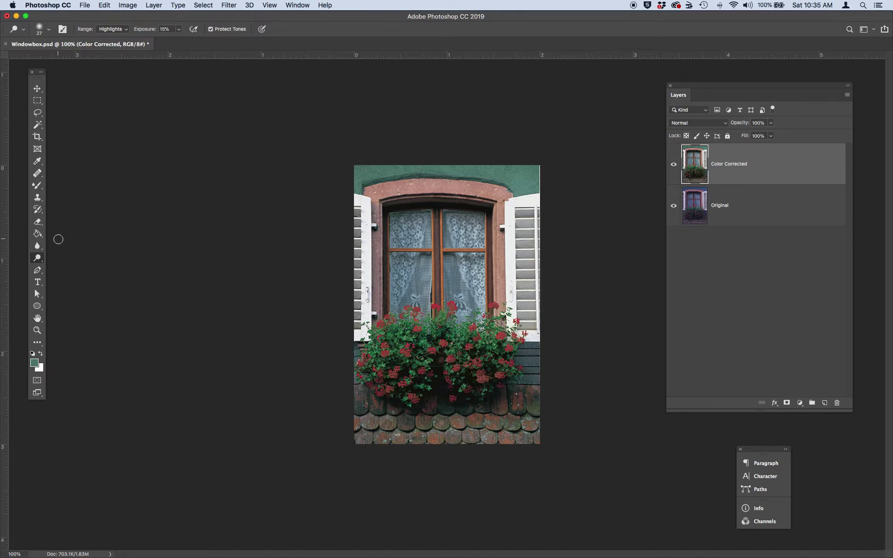
pyautogui.click(48, 30)
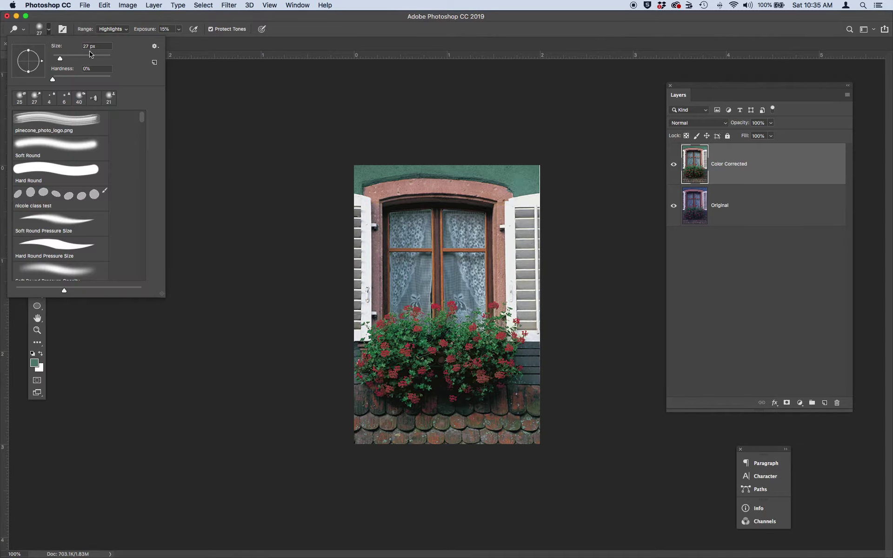
pyautogui.click(49, 32)
pyautogui.click(103, 31)
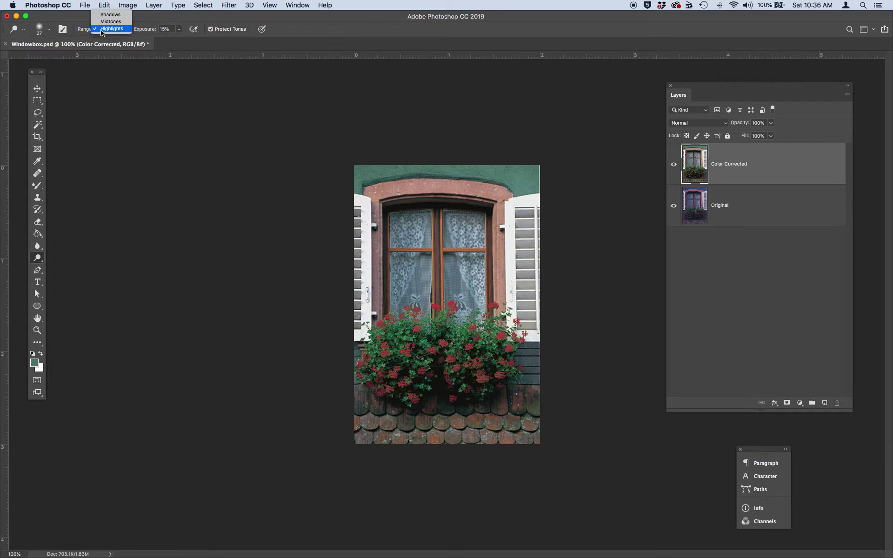
pyautogui.click(102, 30)
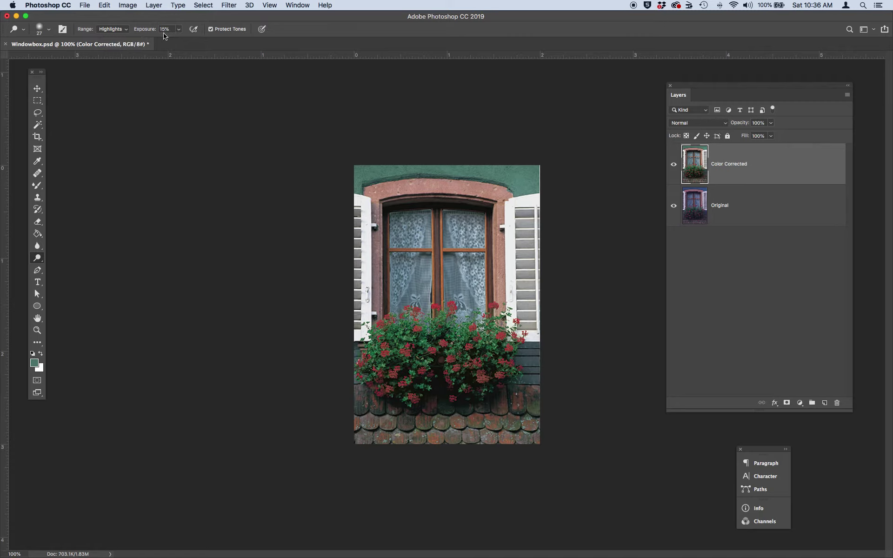
pyautogui.moveTo(403, 232)
pyautogui.mouseDown()
pyautogui.moveTo(398, 221)
pyautogui.moveTo(408, 220)
pyautogui.moveTo(412, 245)
pyautogui.moveTo(421, 235)
pyautogui.moveTo(422, 254)
pyautogui.moveTo(396, 271)
pyautogui.moveTo(398, 305)
pyautogui.moveTo(424, 277)
pyautogui.moveTo(427, 308)
pyautogui.moveTo(454, 225)
pyautogui.moveTo(452, 252)
pyautogui.moveTo(471, 222)
pyautogui.moveTo(448, 286)
pyautogui.moveTo(470, 281)
pyautogui.moveTo(478, 307)
pyautogui.moveTo(476, 261)
pyautogui.moveTo(454, 224)
pyautogui.moveTo(403, 242)
pyautogui.moveTo(396, 295)
pyautogui.mouseUp()
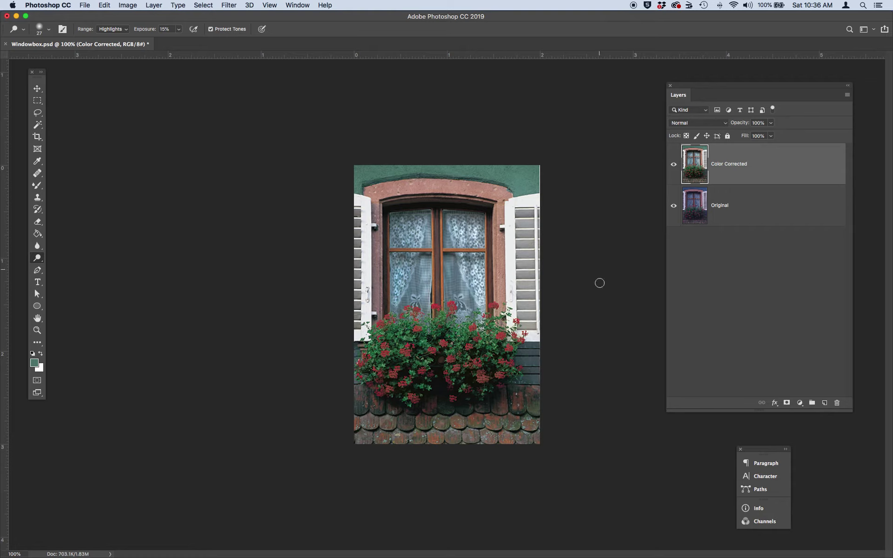
# Step: At 200% zoom, sponge the red geraniums in Saturate mode, then return to 100%
pyautogui.click(37, 88)
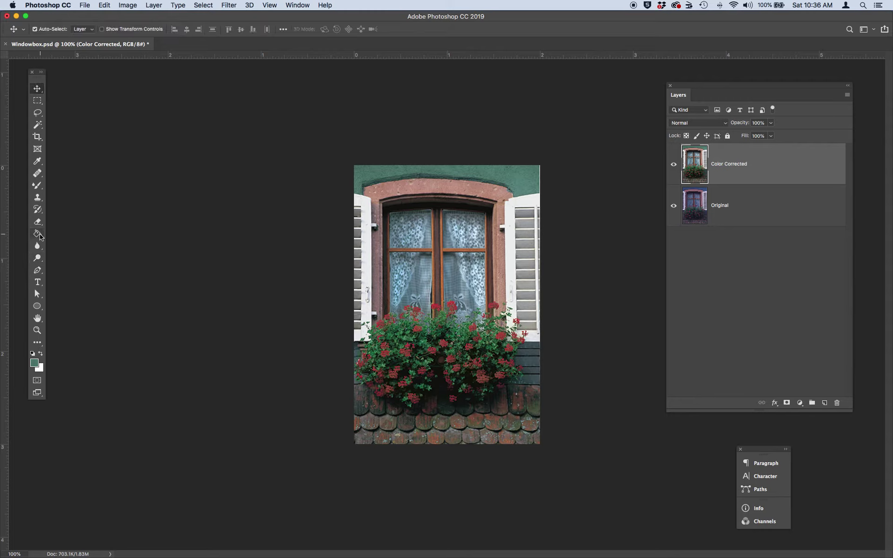
pyautogui.click(39, 259)
pyautogui.moveTo(40, 261)
pyautogui.mouseDown()
pyautogui.moveTo(55, 258)
pyautogui.moveTo(67, 278)
pyautogui.mouseUp()
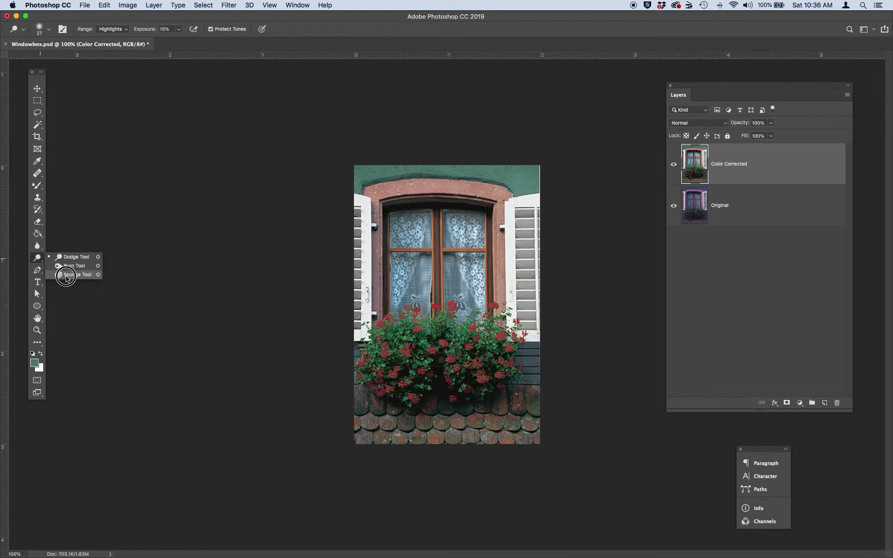
pyautogui.moveTo(66, 277); pyautogui.dragTo(67, 276)
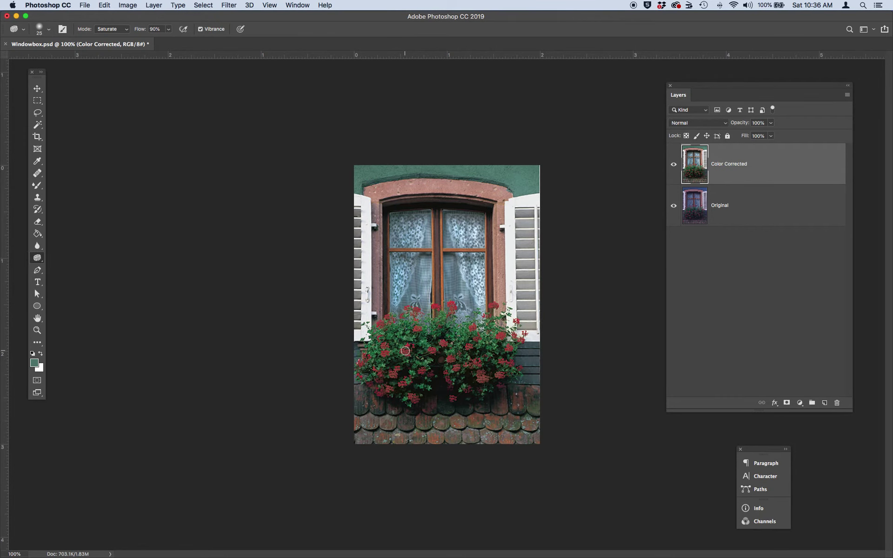
pyautogui.press('super+equal')
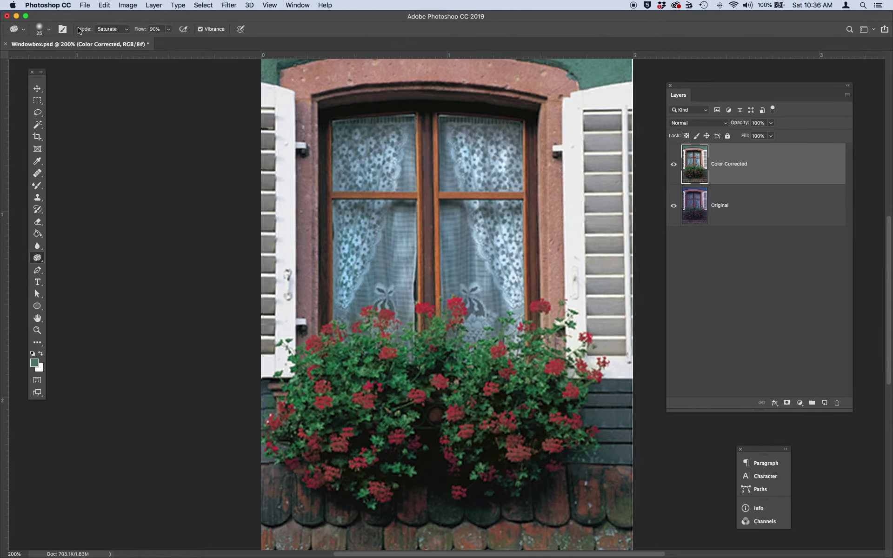
pyautogui.click(108, 29)
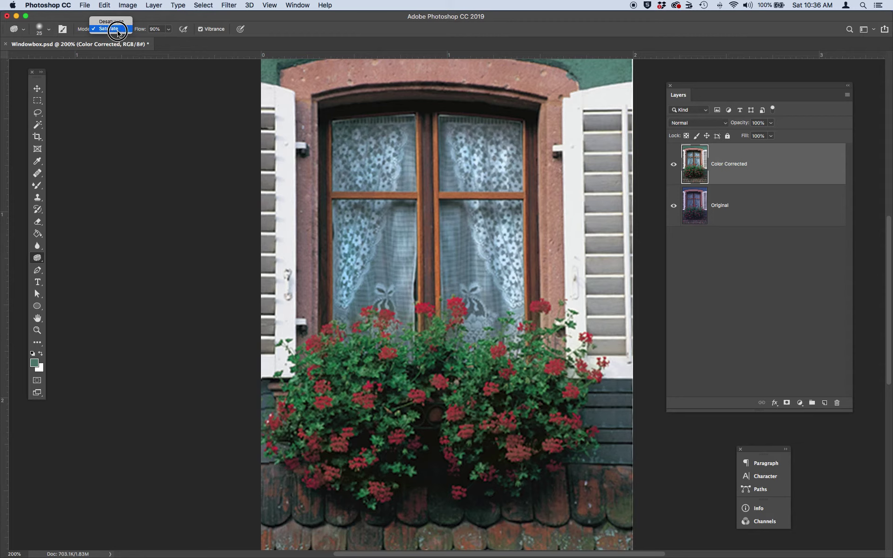
pyautogui.click(118, 29)
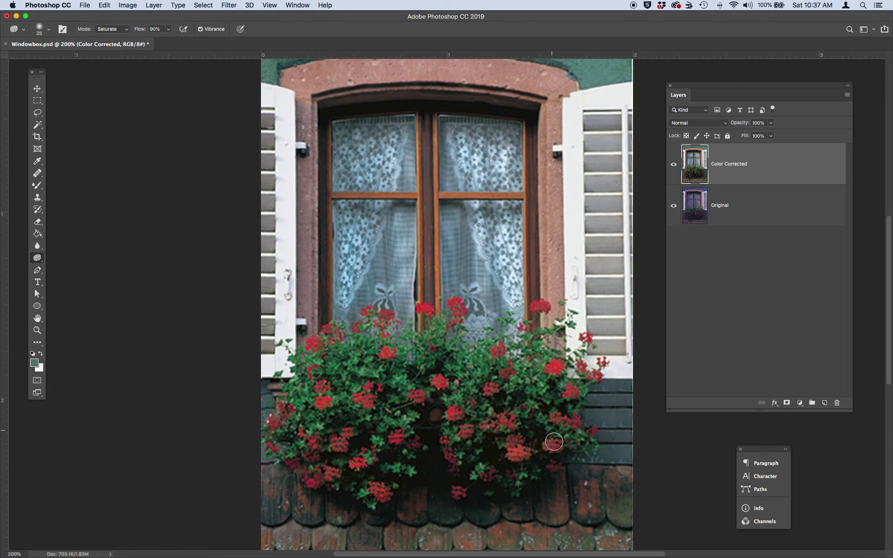
pyautogui.click(511, 439)
pyautogui.press('super+minus')
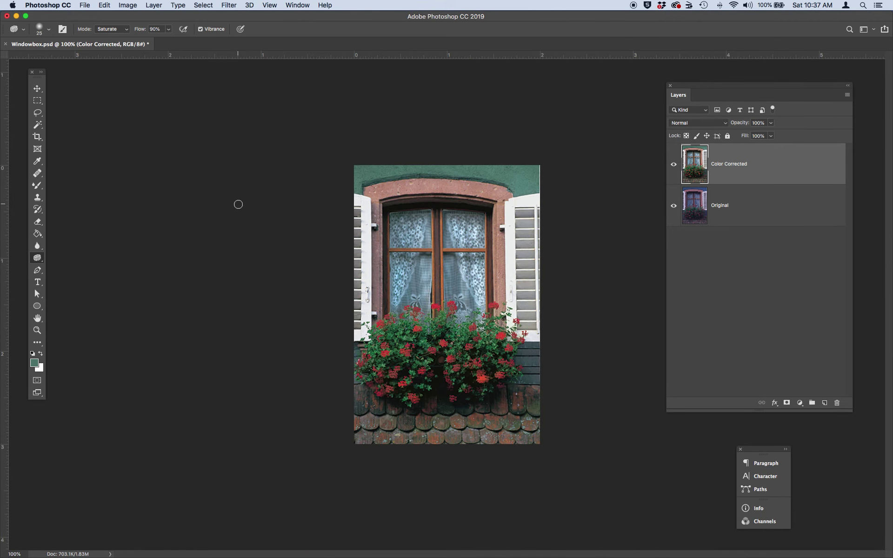
# Step: Apply Unsharp Mask at Amount 75%, Radius 1.0 px, Threshold 0, checking the preview
pyautogui.click(228, 4)
pyautogui.moveTo(261, 195)
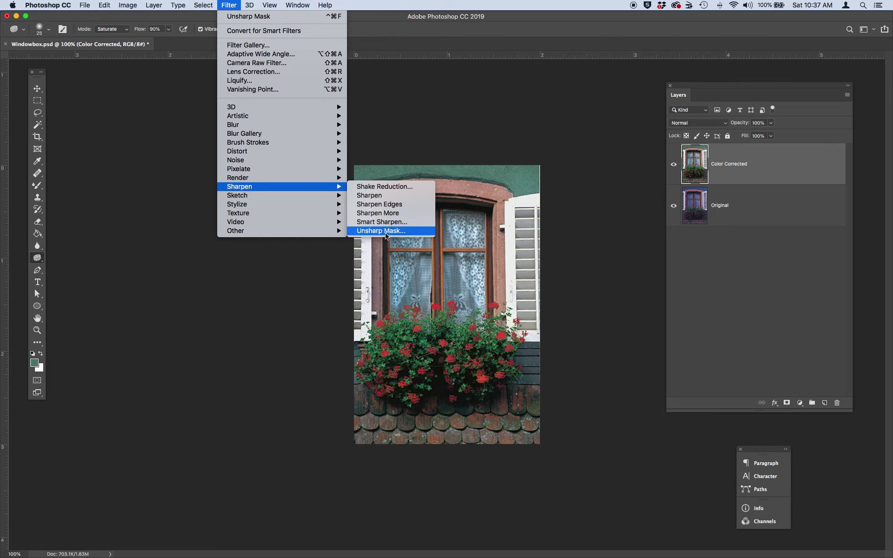
pyautogui.click(384, 231)
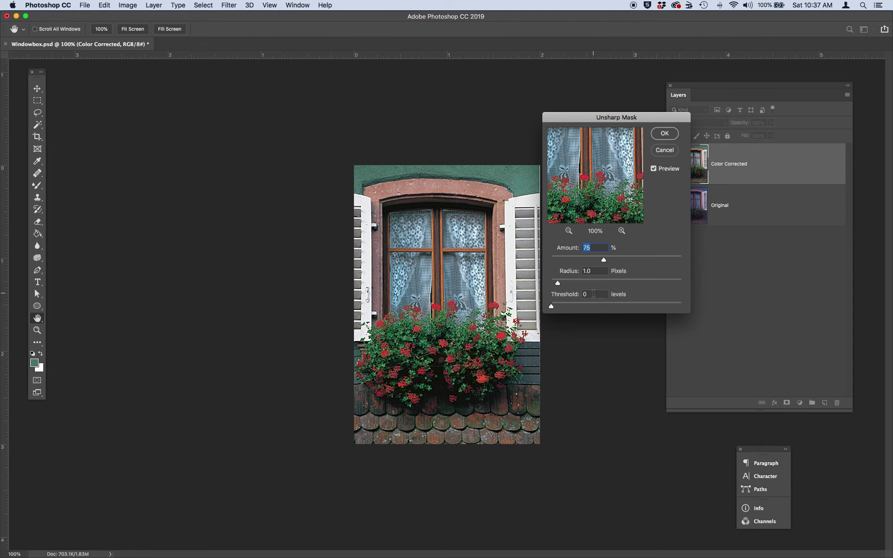
pyautogui.click(654, 169)
pyautogui.click(653, 170)
pyautogui.click(653, 170)
pyautogui.click(654, 171)
pyautogui.click(652, 172)
pyautogui.click(663, 134)
pyautogui.press('o')
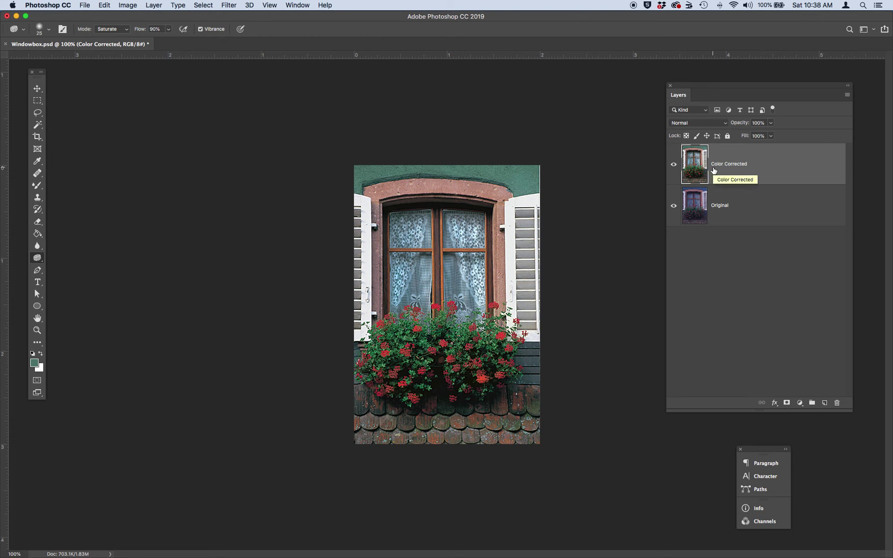
# Step: Toggle the Color Corrected layer's visibility to compare with Original, leaving it shown
pyautogui.click(674, 167)
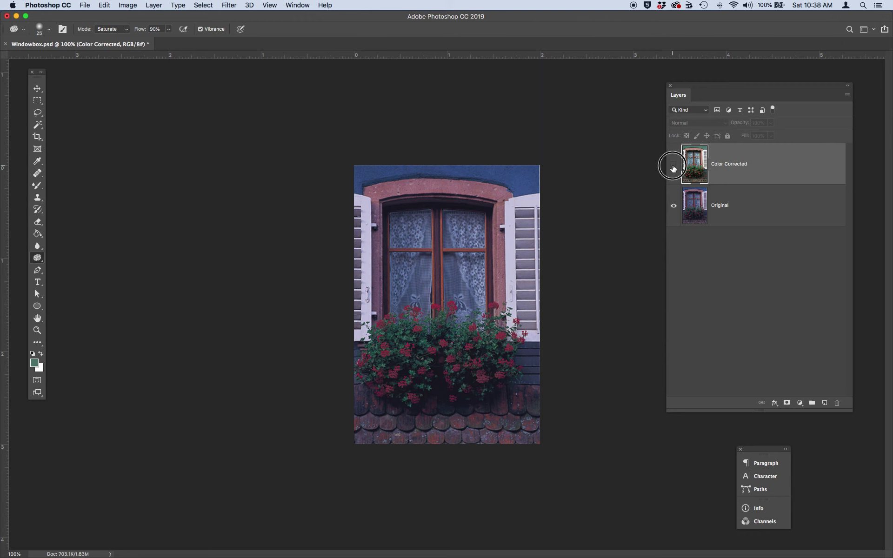
pyautogui.click(674, 167)
pyautogui.click(673, 167)
pyautogui.click(673, 168)
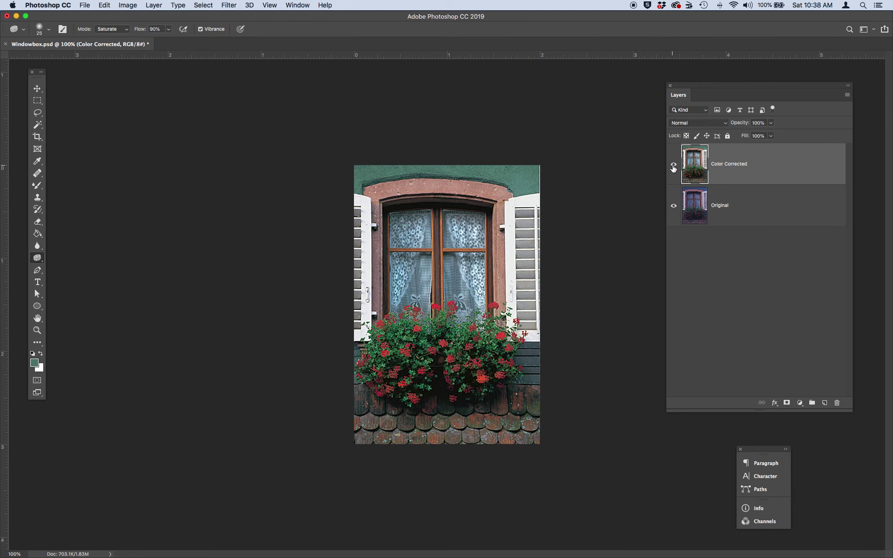